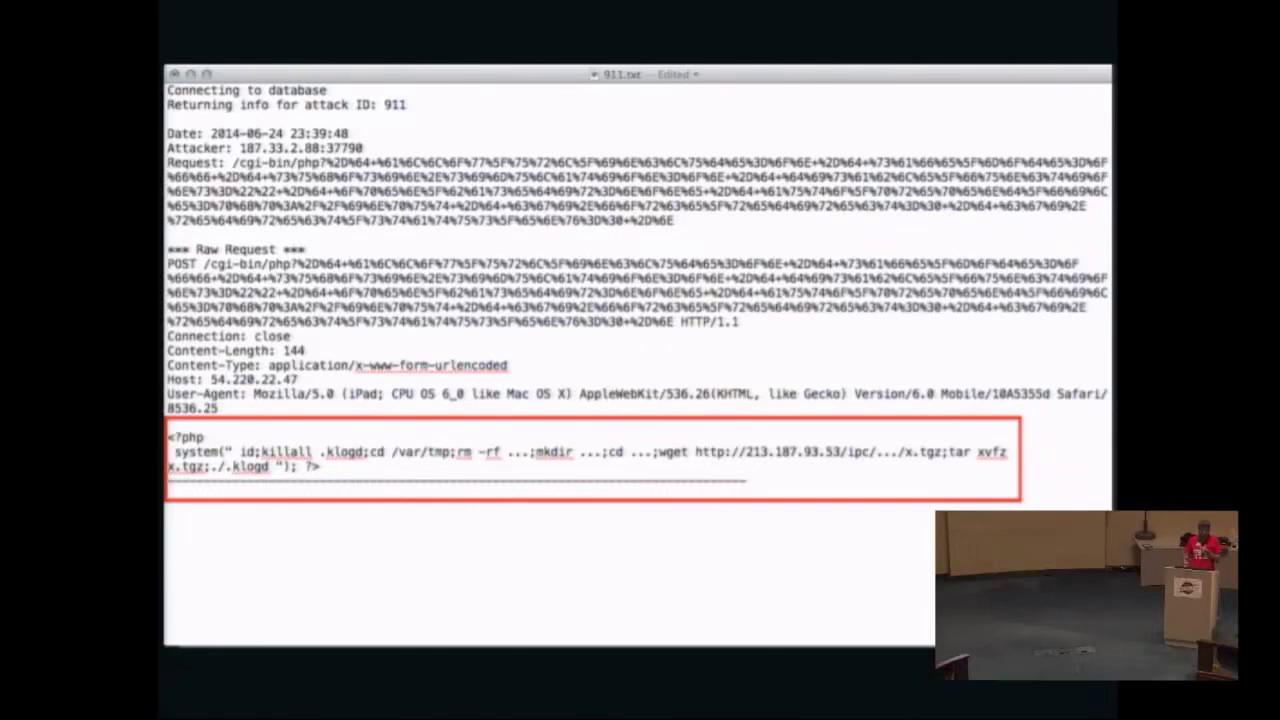
{"action": "key", "text": "Right"}
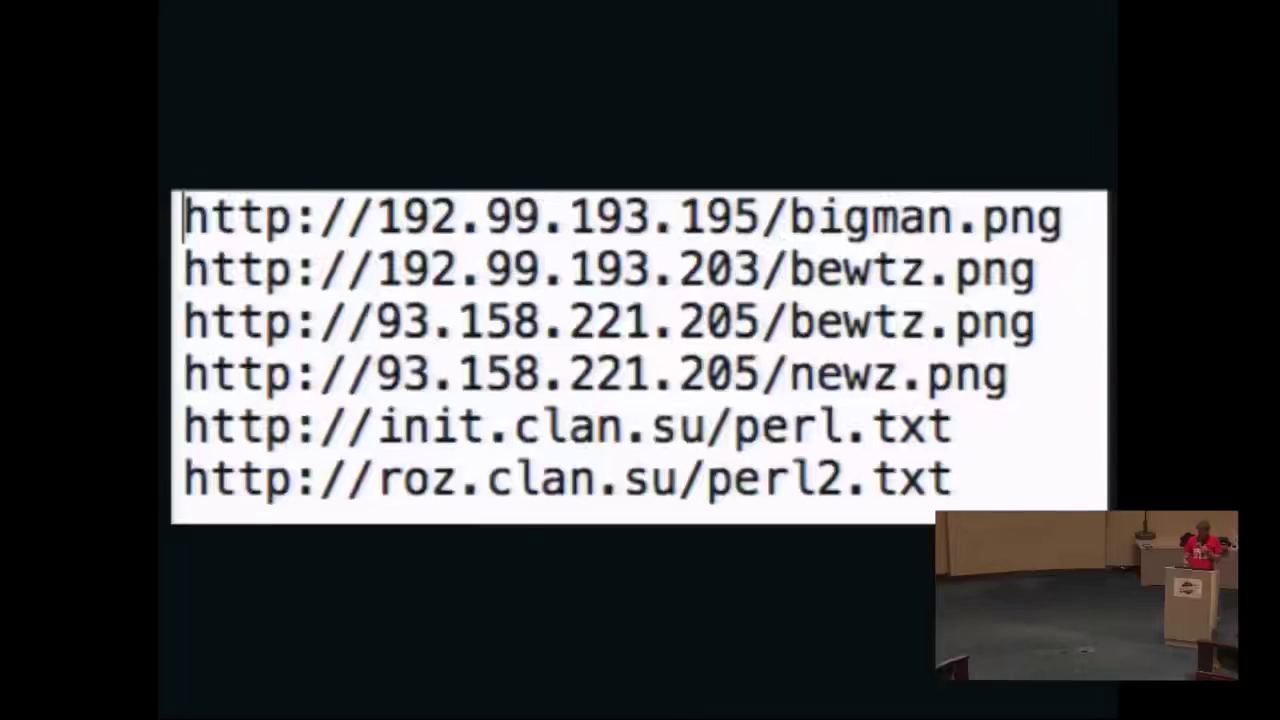